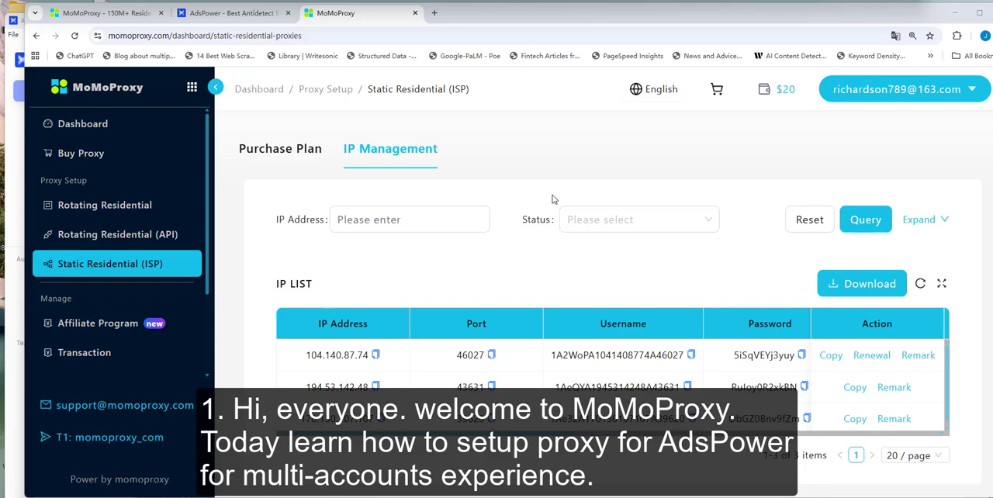
# View the MoMoProxy homepage and the AdsPower website in the browser.
pyautogui.click(247, 15)
pyautogui.click(101, 13)
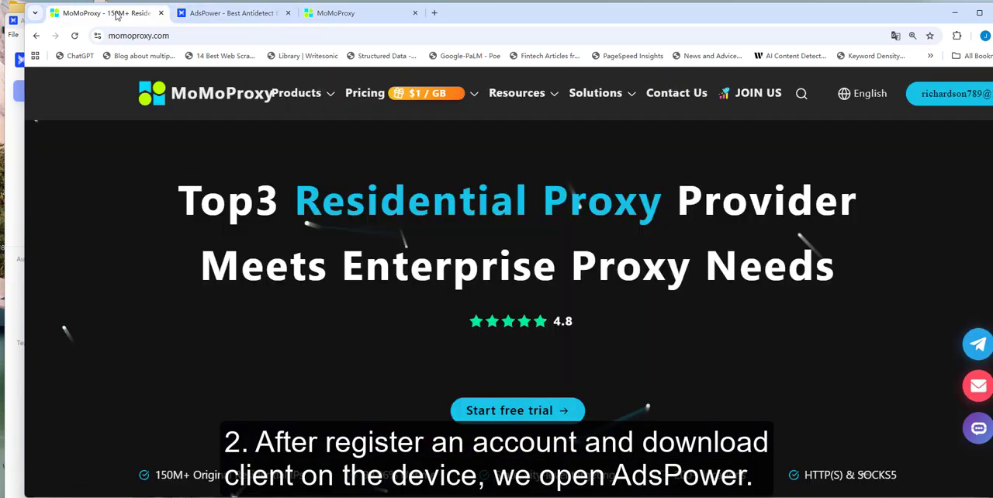
pyautogui.click(215, 18)
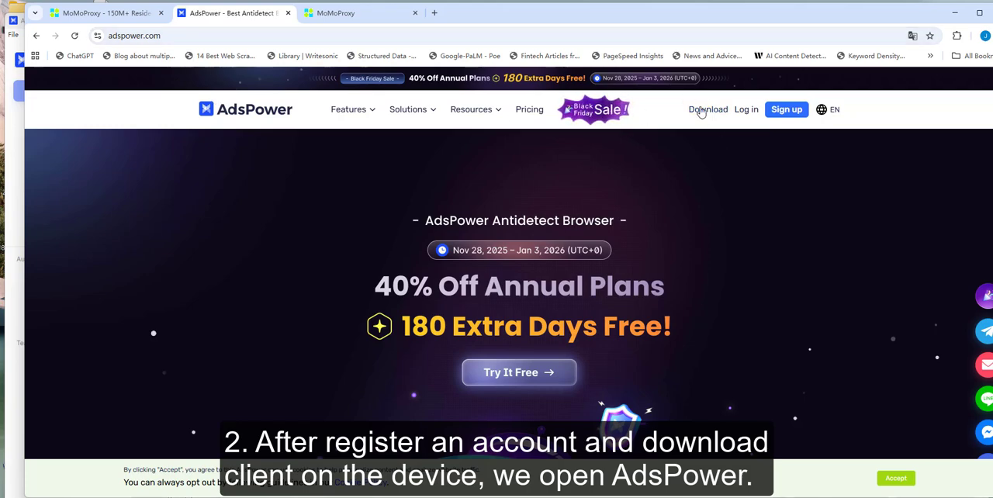
# Switch to the AdsPower app and review the new browser profile's name, general settings and proxy section.
pyautogui.click(13, 48)
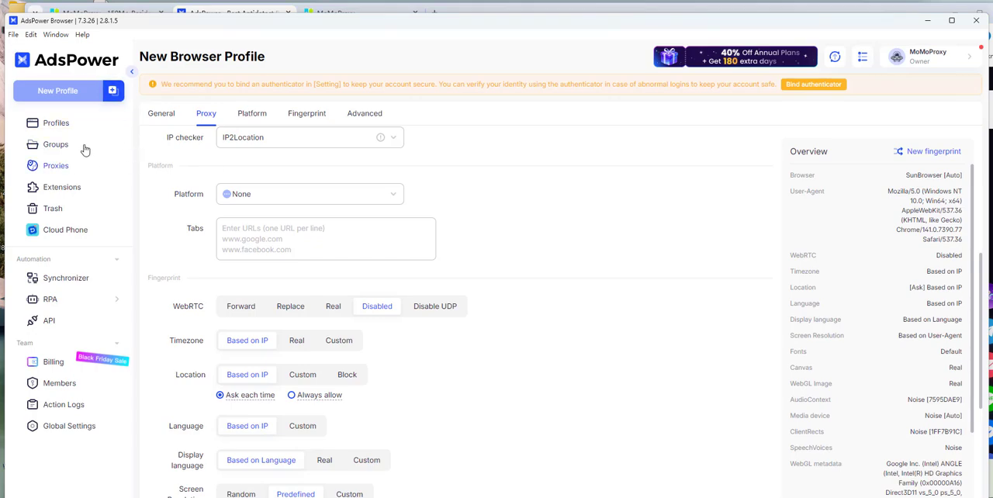
pyautogui.scroll(5, 269, 235)
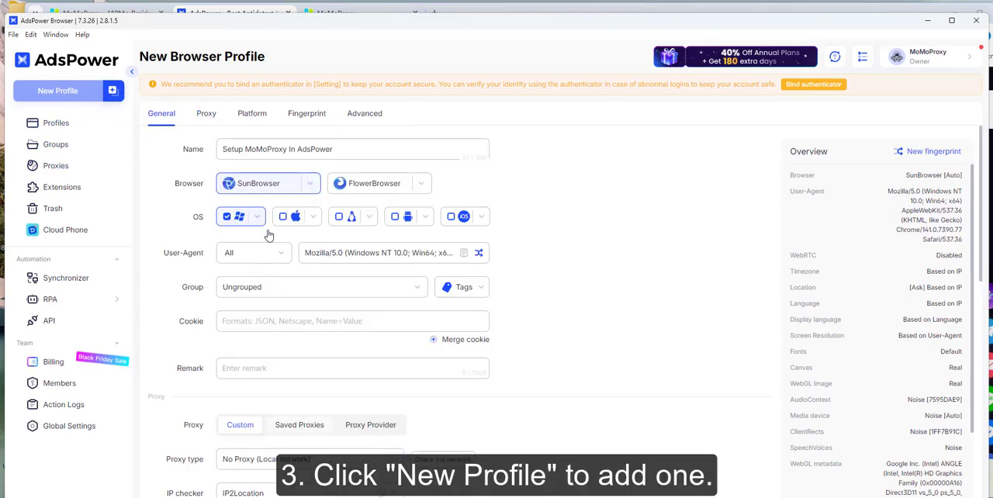
pyautogui.moveTo(349, 152); pyautogui.dragTo(180, 155)
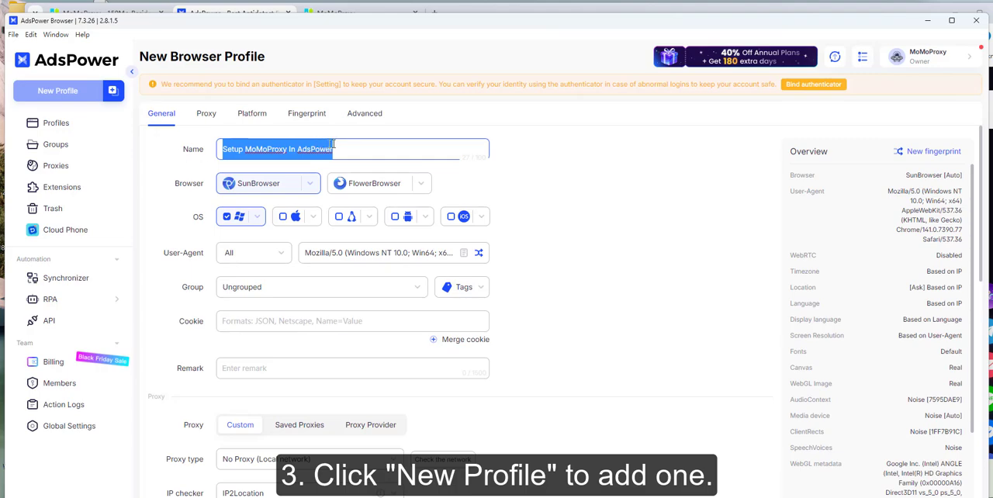
pyautogui.click(398, 154)
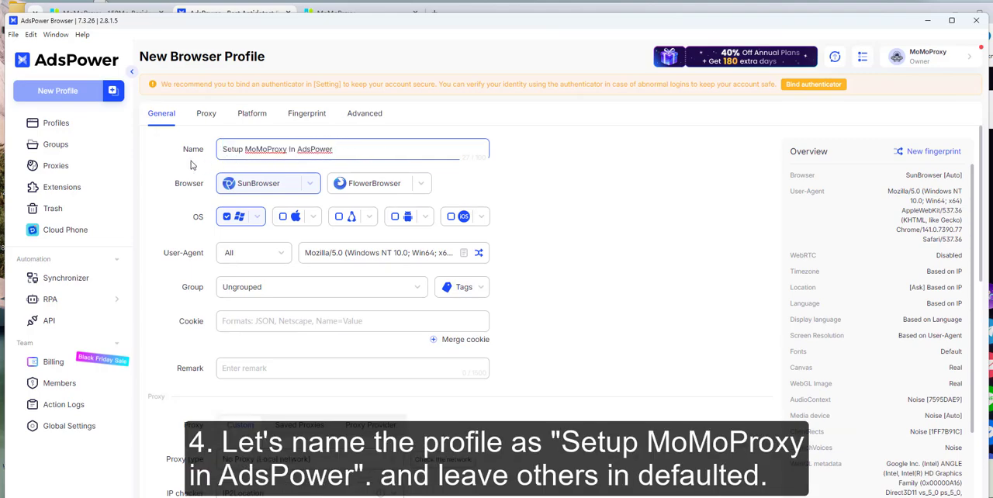
pyautogui.moveTo(223, 149); pyautogui.dragTo(293, 149)
pyautogui.click(315, 150)
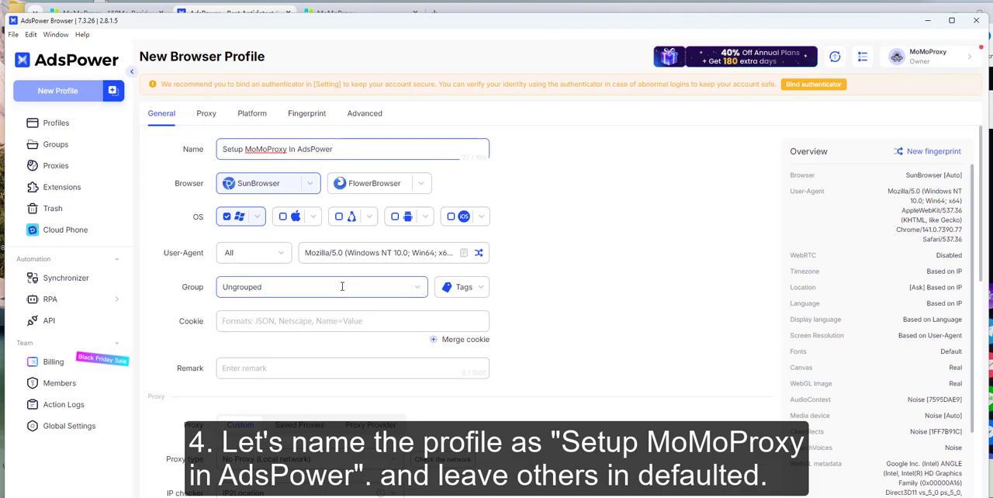
pyautogui.scroll(-2, 341, 284)
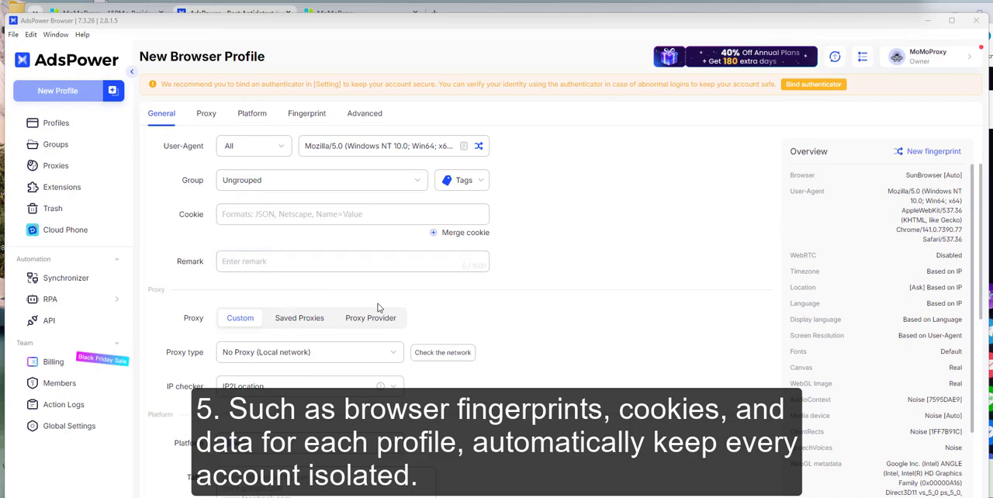
pyautogui.scroll(-1, 377, 308)
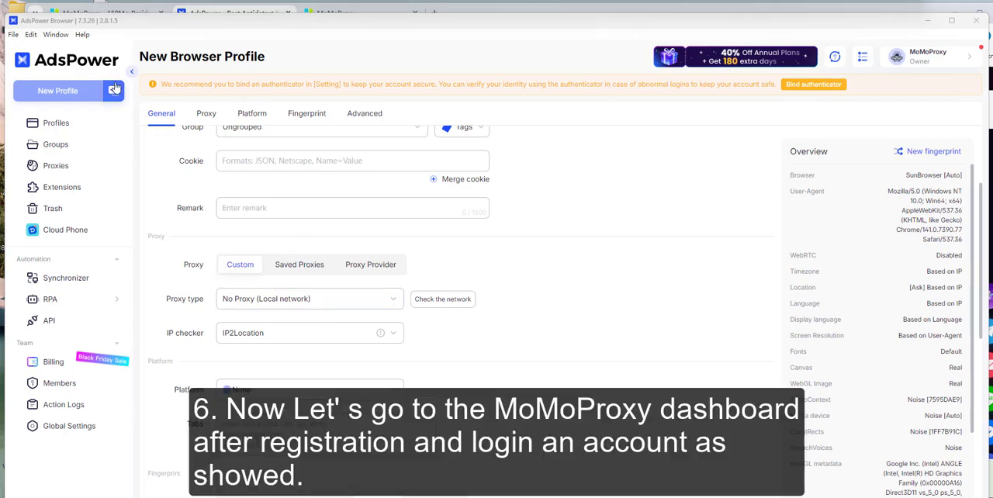
# Switch to the MoMoProxy dashboard in the browser and add one Los Angeles static residential IP for 30 days to the order.
pyautogui.click(105, 7)
pyautogui.click(343, 11)
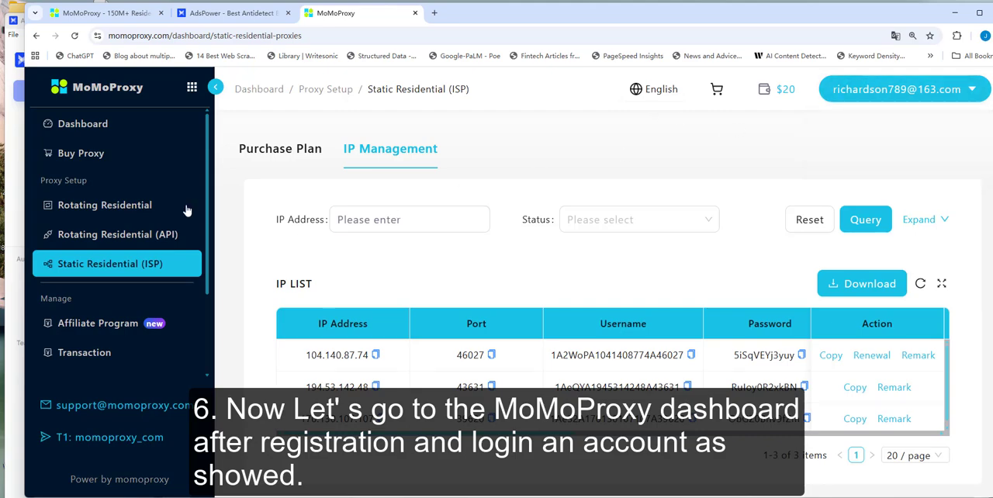
pyautogui.click(101, 159)
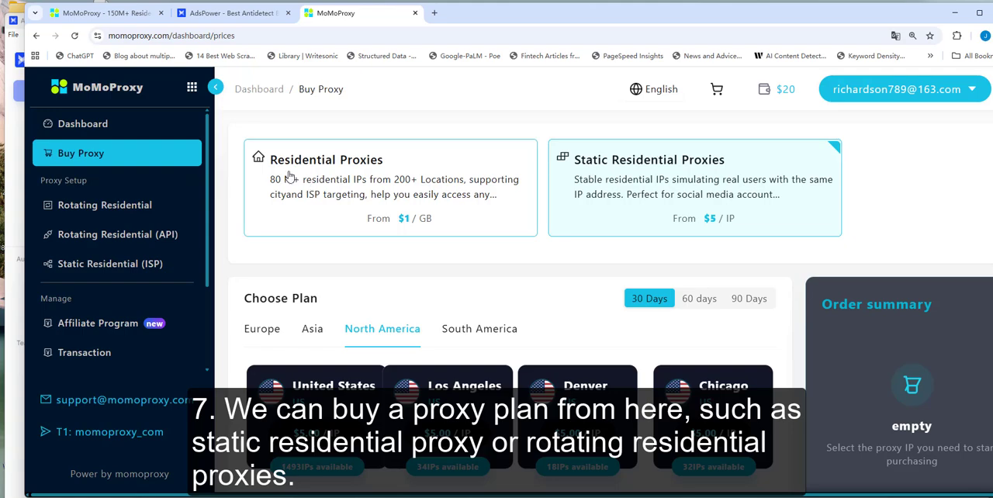
pyautogui.scroll(-1, 468, 325)
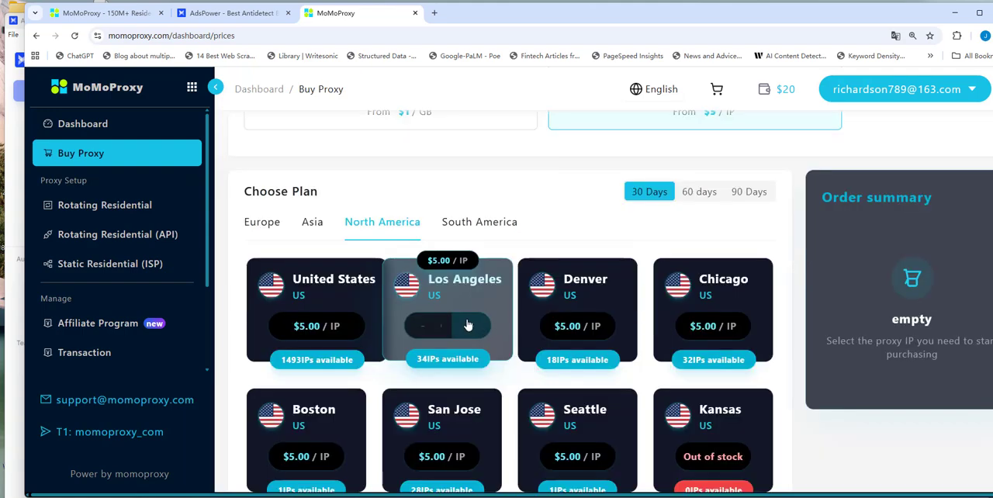
pyautogui.click(471, 326)
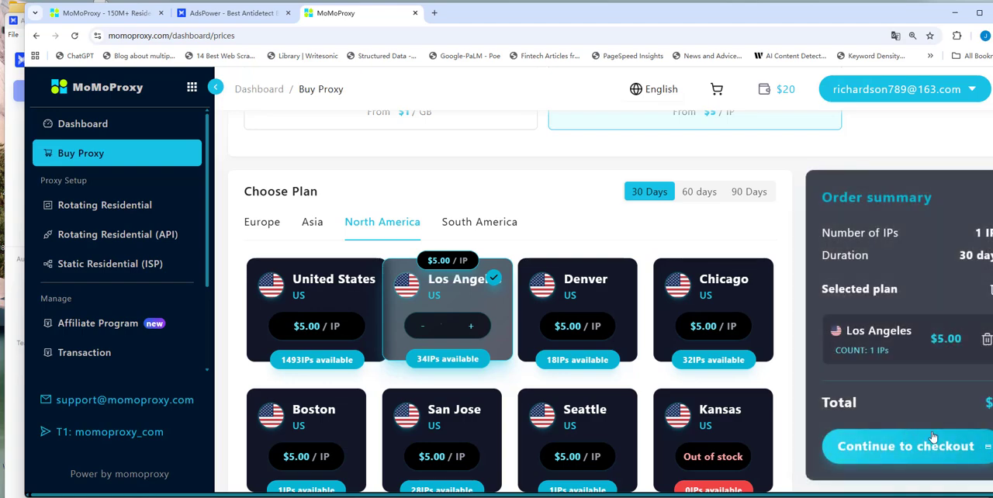
# Proceed to checkout for the Los Angeles IP and choose MoMo Wallet as the payment method.
pyautogui.click(938, 454)
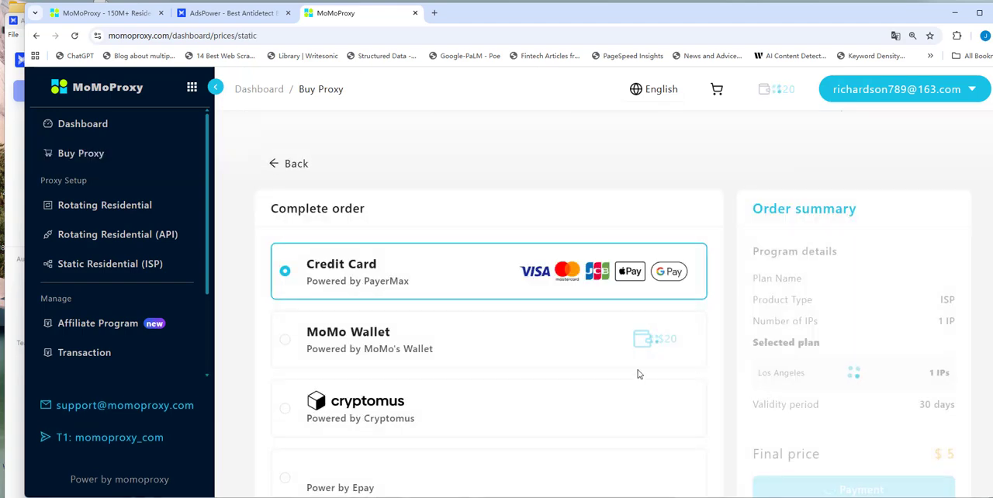
pyautogui.click(282, 342)
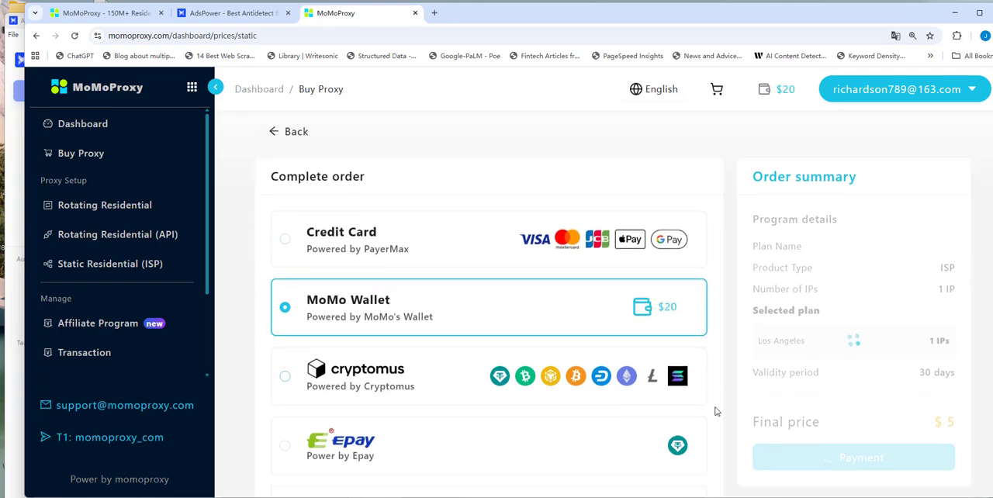
pyautogui.scroll(-2, 853, 372)
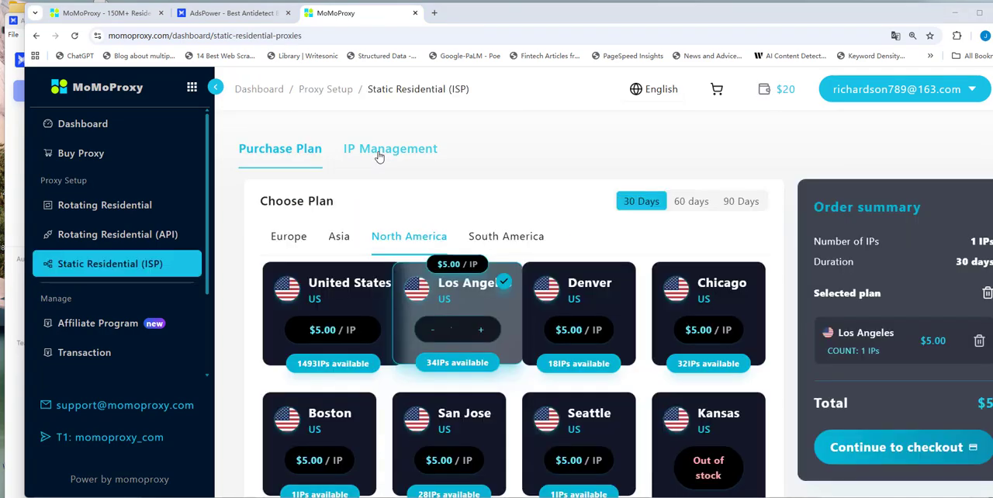
# Show the static residential IP list and copy the first proxy's connection details.
pyautogui.click(379, 155)
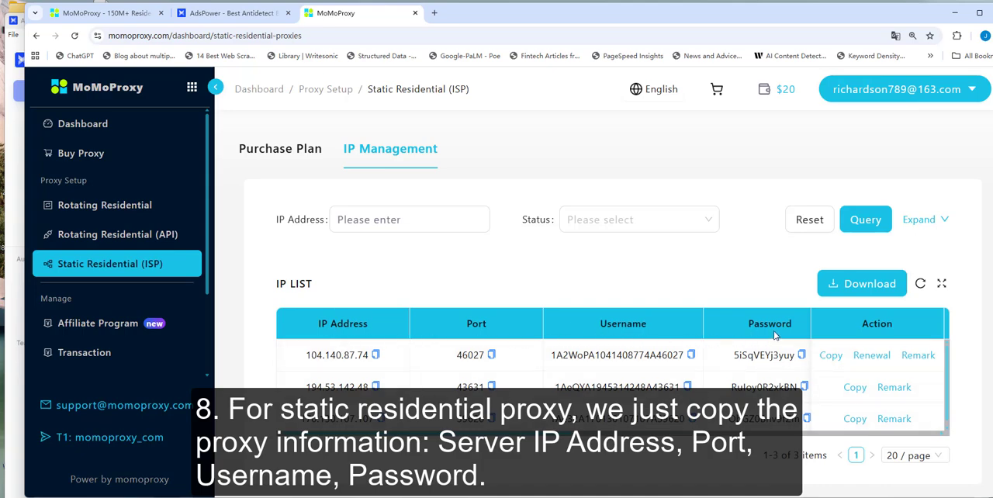
pyautogui.click(830, 355)
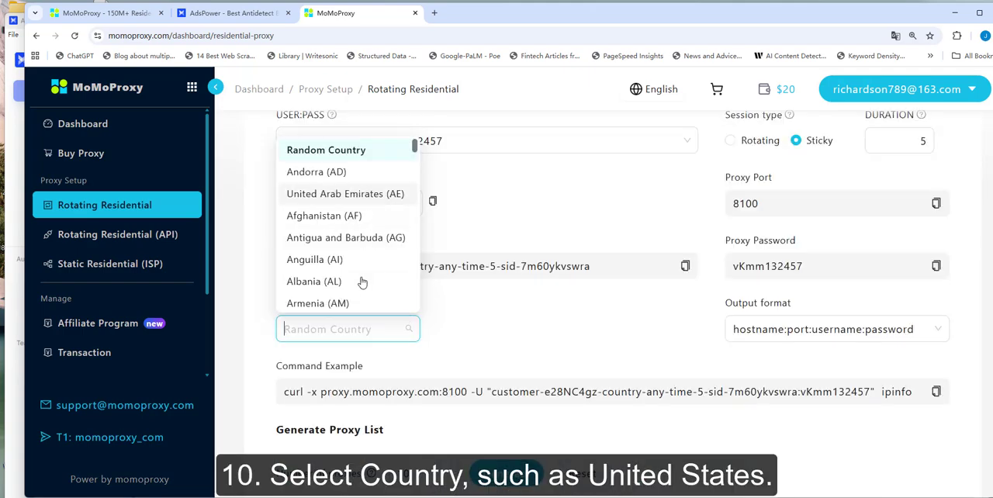
# Set the rotating residential proxy's location to United States of America with California as the area.
pyautogui.scroll(-2, 361, 289)
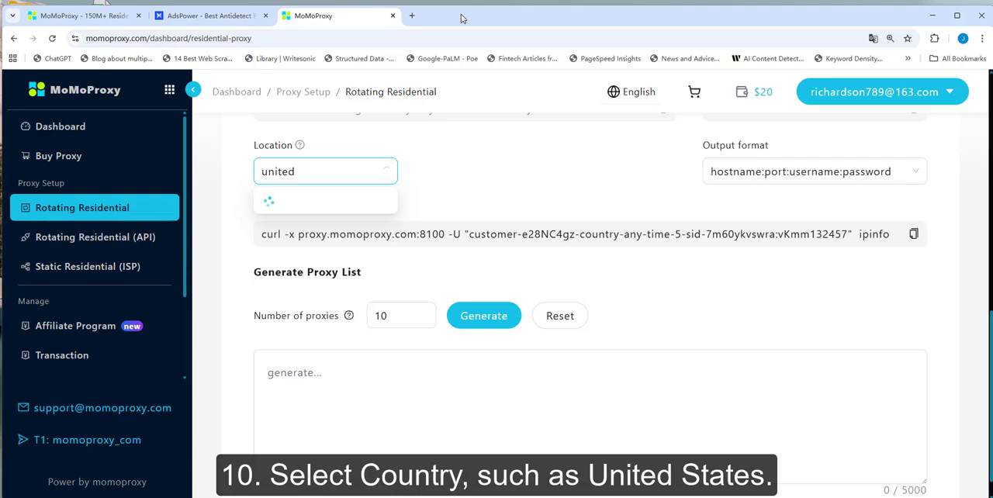
pyautogui.click(347, 309)
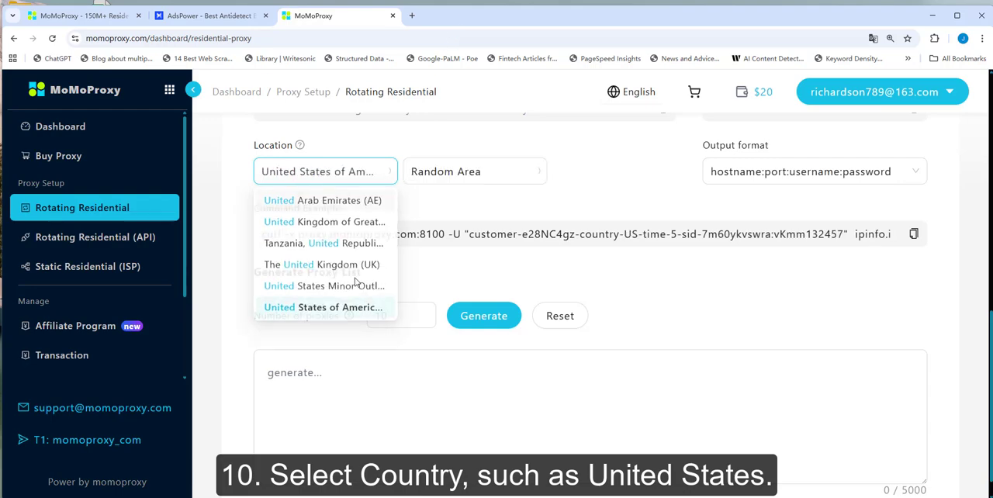
pyautogui.click(420, 185)
pyautogui.scroll(2, 488, 288)
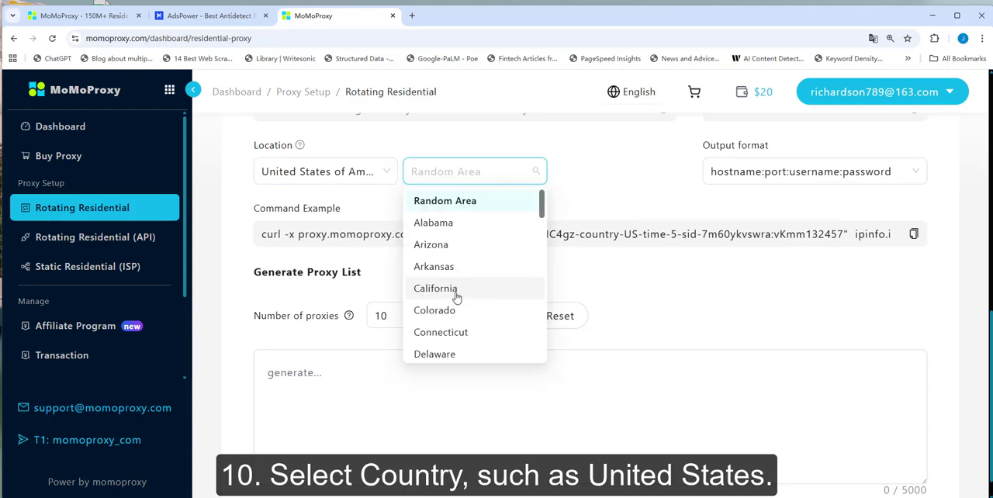
pyautogui.click(456, 290)
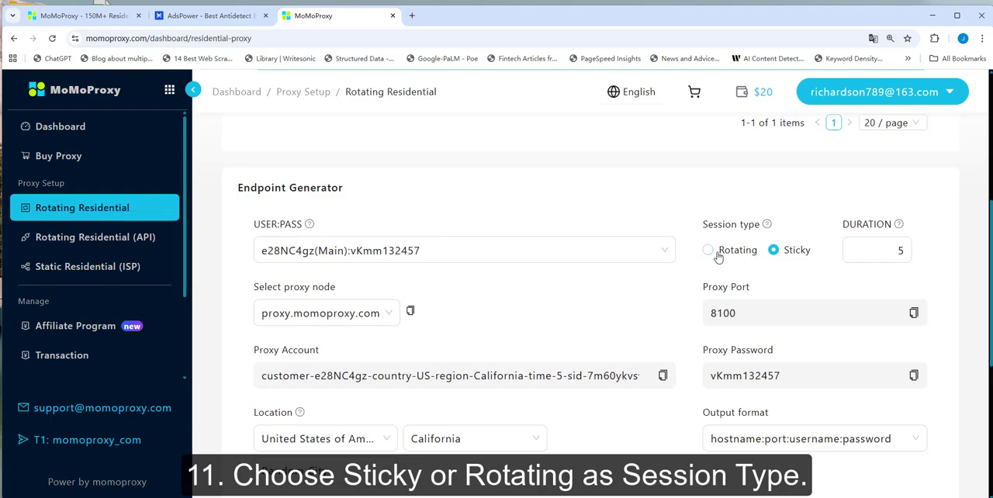
# Choose Sticky as the session type and review the output formats, using hostname:port:username:password.
pyautogui.click(707, 251)
pyautogui.click(773, 250)
pyautogui.scroll(-2, 739, 326)
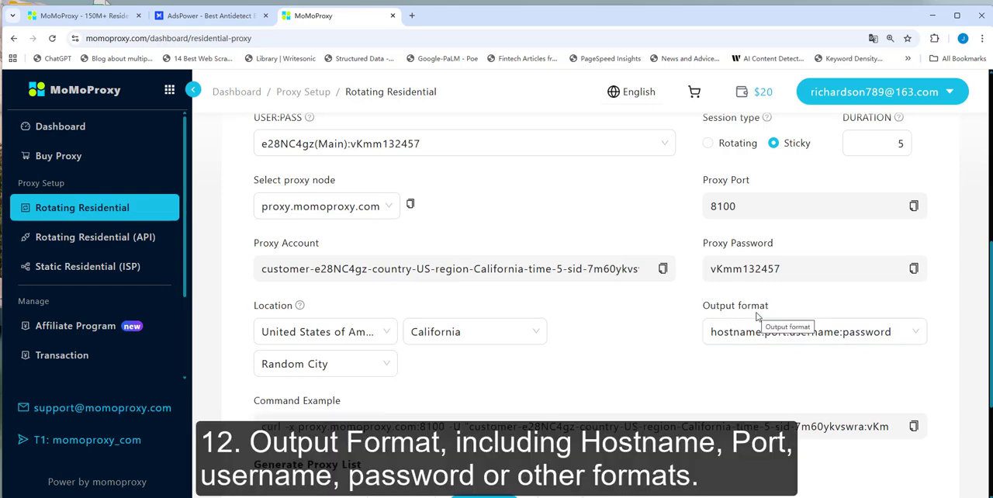
pyautogui.click(711, 332)
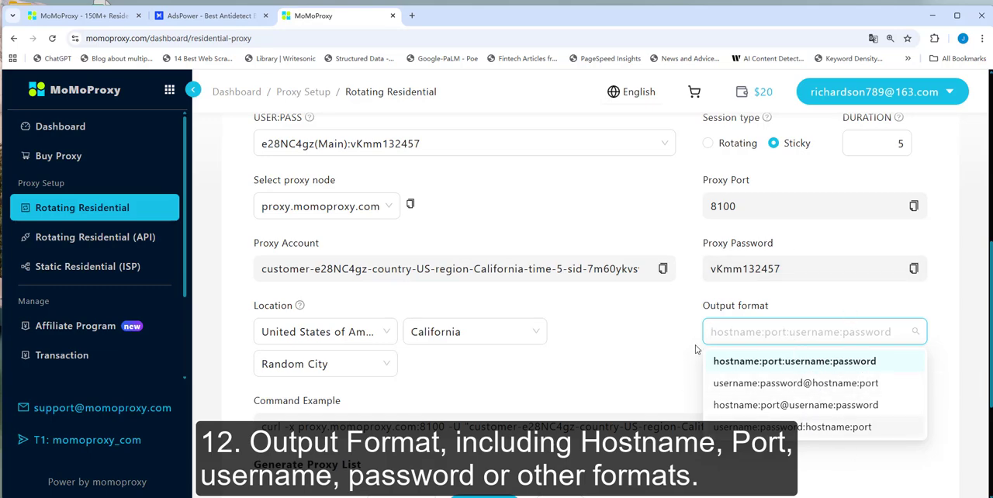
pyautogui.click(793, 280)
pyautogui.scroll(-3, 792, 280)
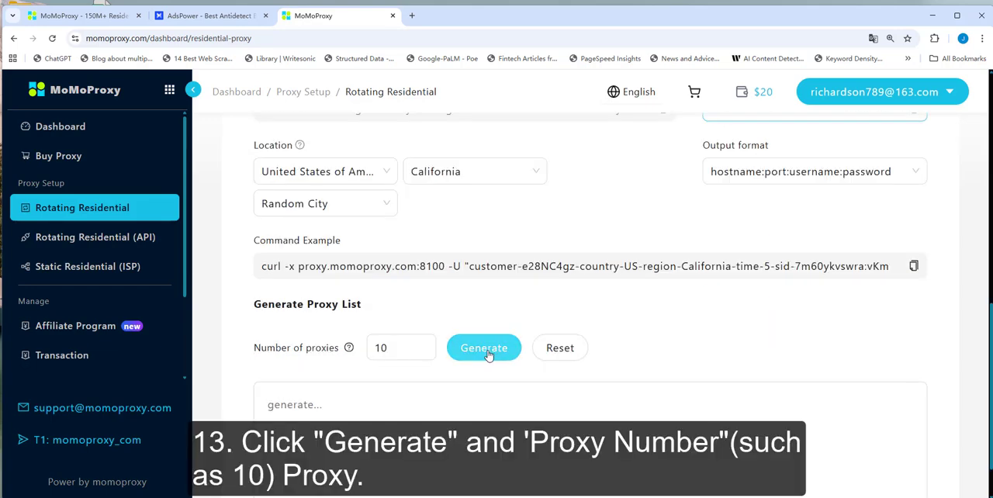
# Generate a list of 10 rotating residential proxies.
pyautogui.moveTo(388, 347); pyautogui.dragTo(372, 350)
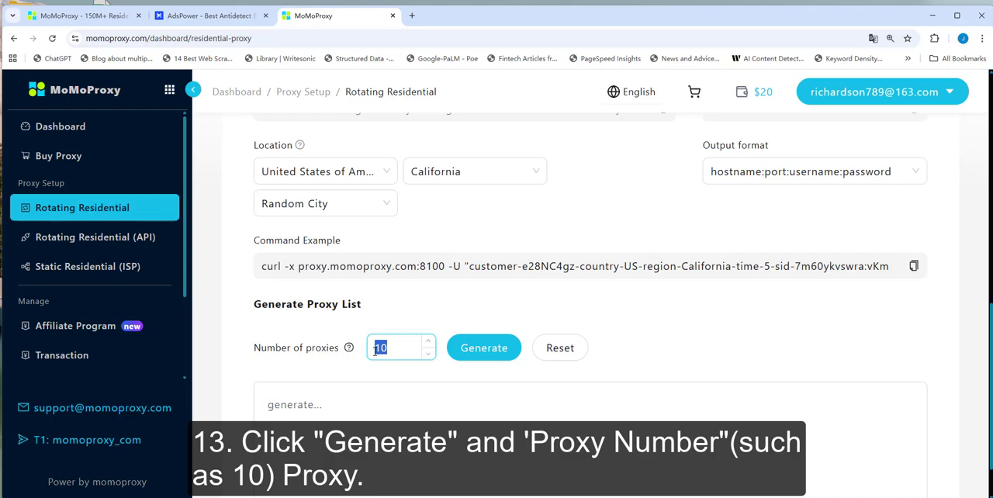
pyautogui.click(470, 347)
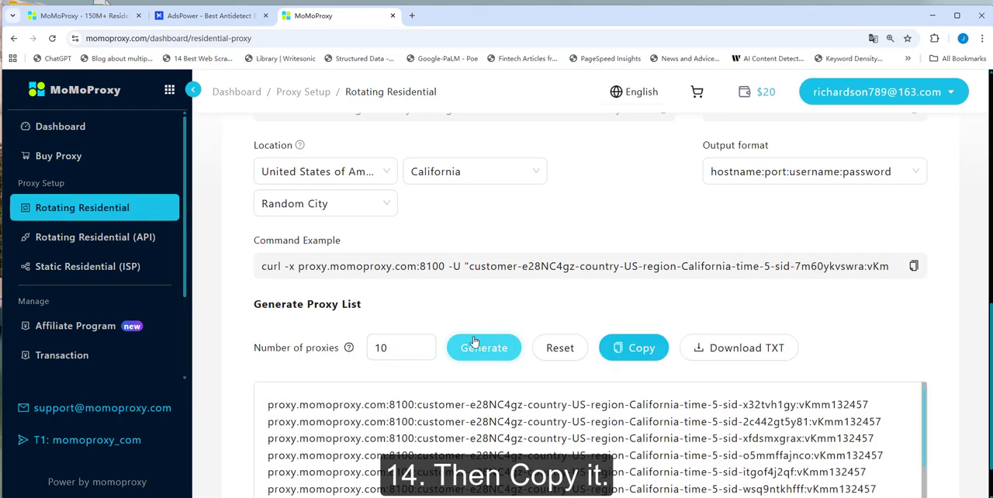
pyautogui.scroll(-1, 472, 346)
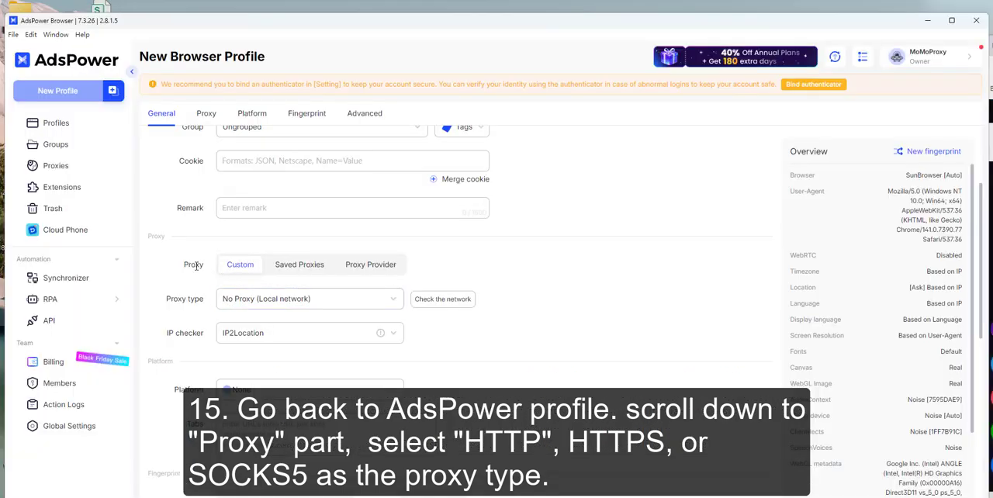
# Configure the AdsPower profile's proxy as Socks5 with the generated proxy's host, port, username and password, and check the connection.
pyautogui.click(268, 298)
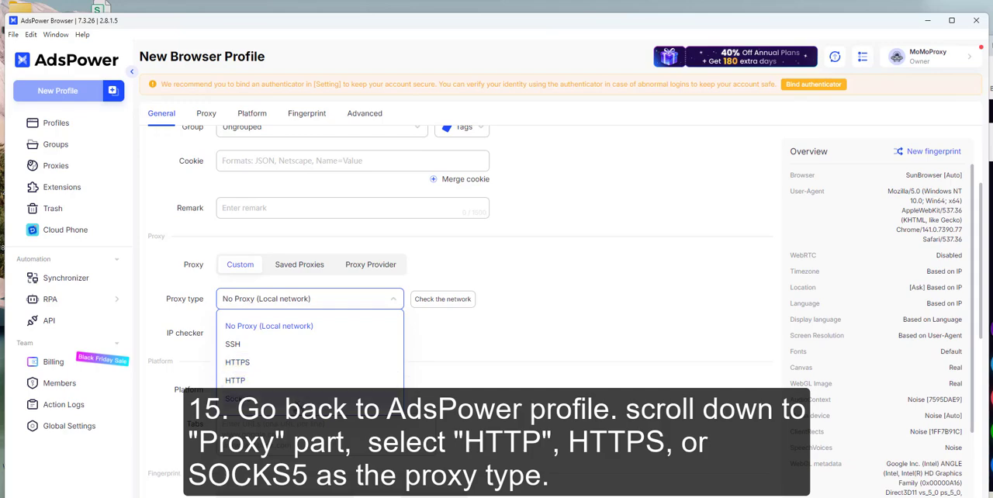
pyautogui.click(300, 400)
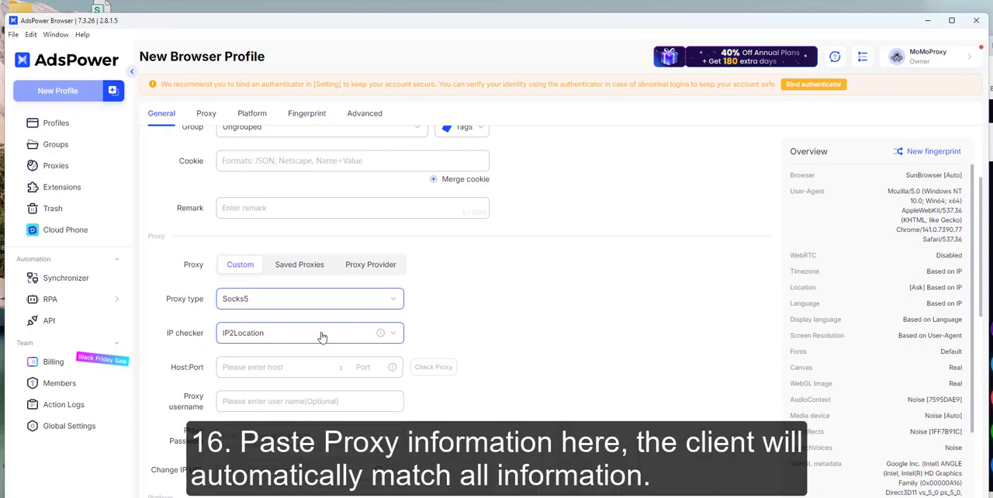
pyautogui.click(280, 369)
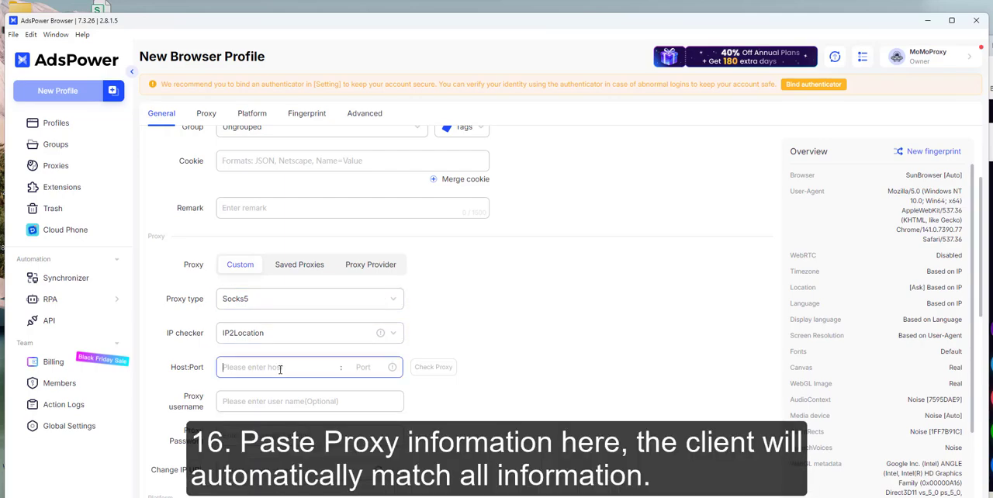
pyautogui.hotkey('ctrl', 'v')
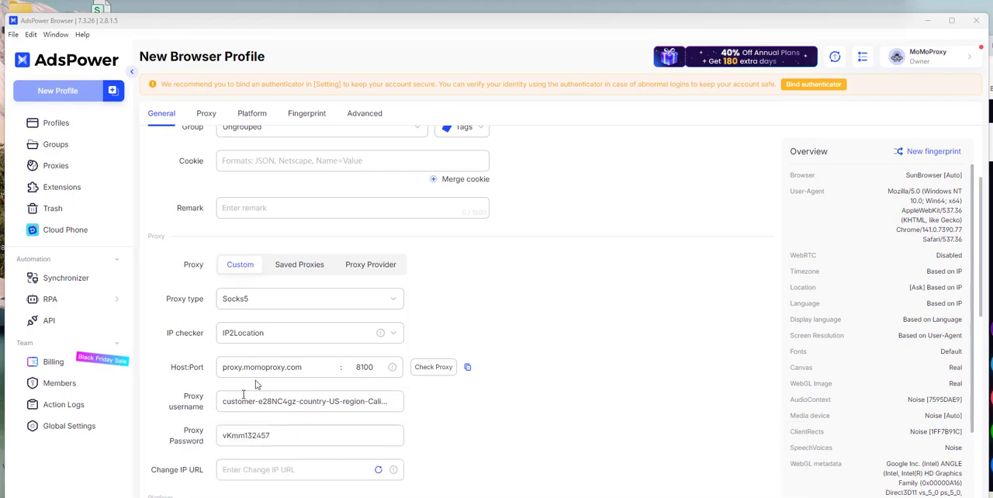
pyautogui.click(431, 369)
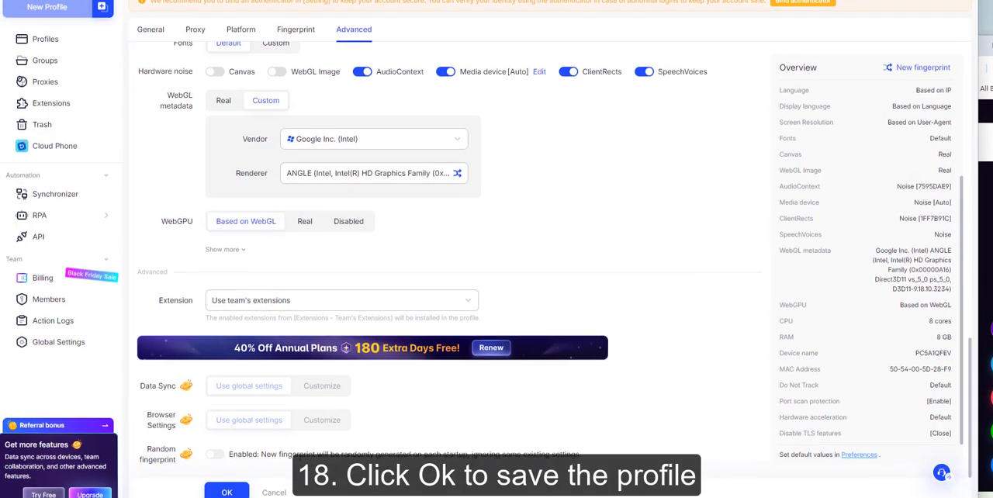
# Save the new browser profile and launch the "Setup MoMoProxy In AdsPower" profile.
pyautogui.click(229, 491)
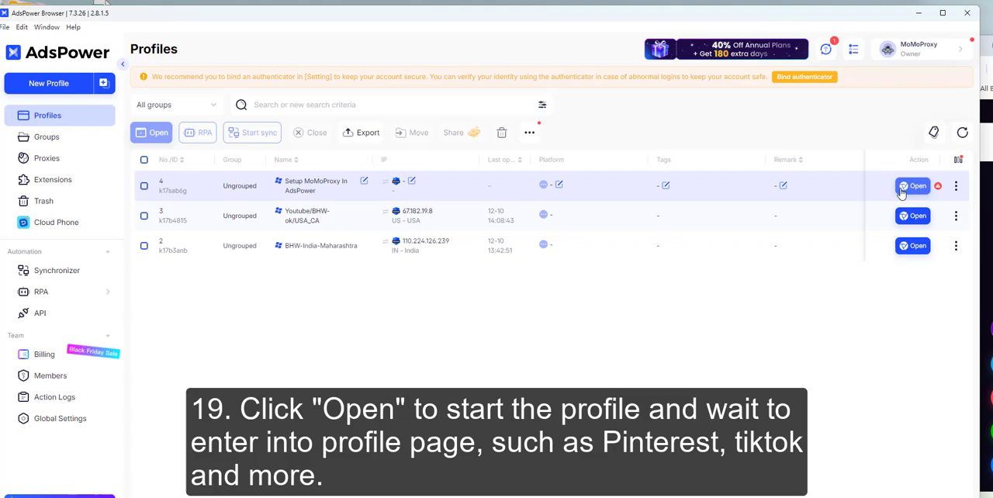
pyautogui.click(901, 193)
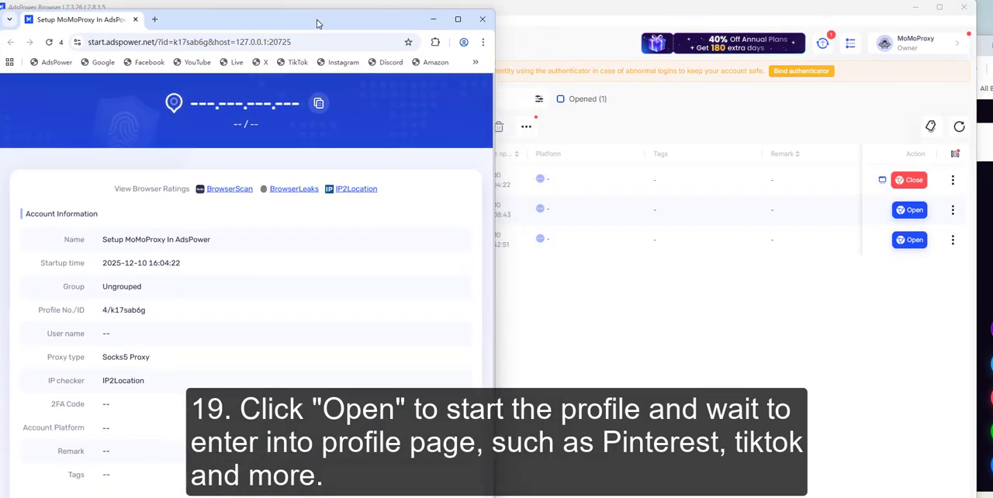
# Open a new tab in the launched profile browser and view the Pinterest, Instagram and Google pages.
pyautogui.click(154, 19)
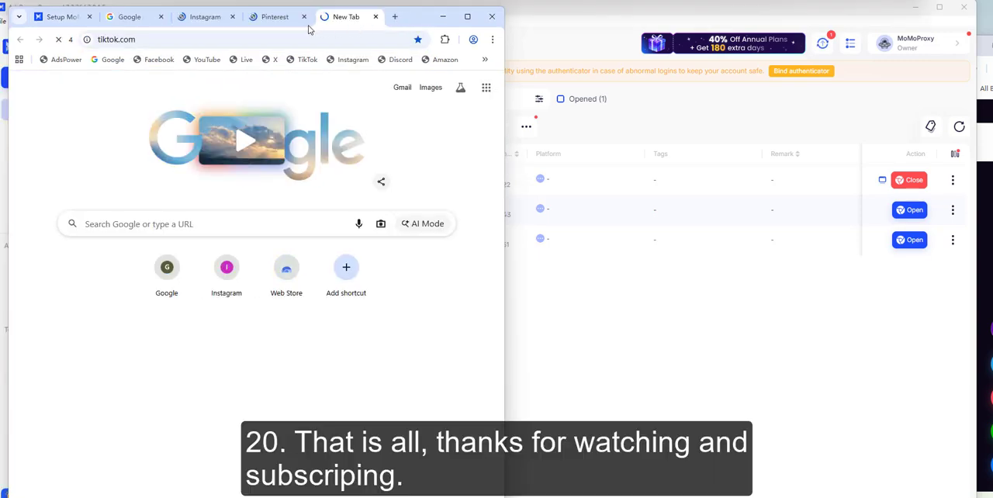
pyautogui.click(263, 21)
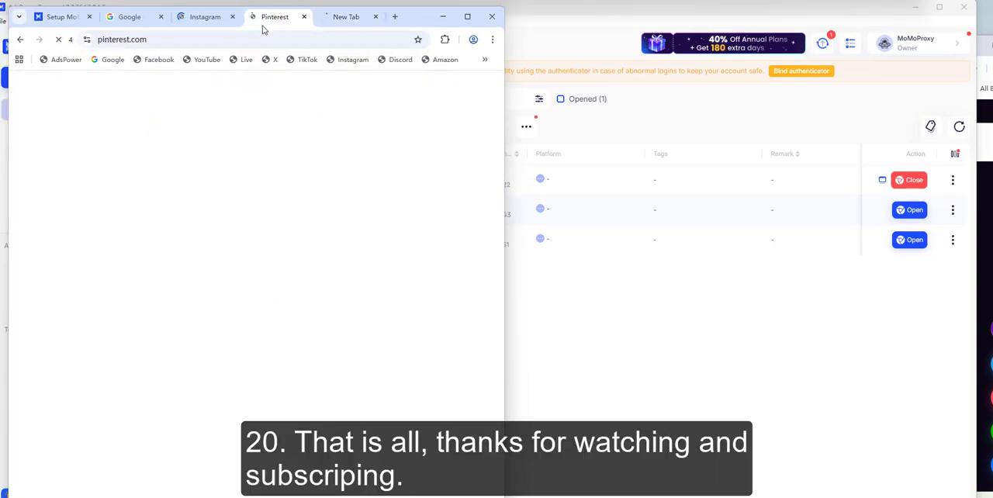
pyautogui.click(205, 18)
pyautogui.click(131, 17)
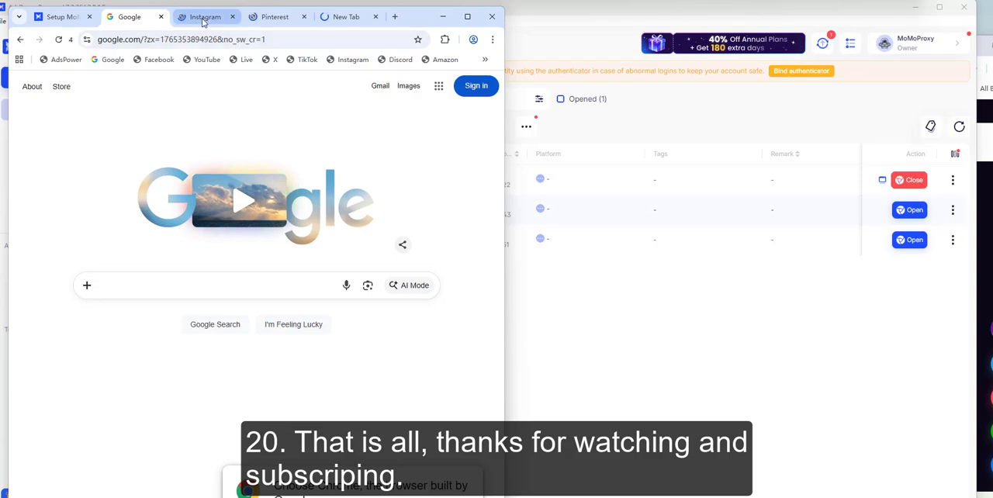